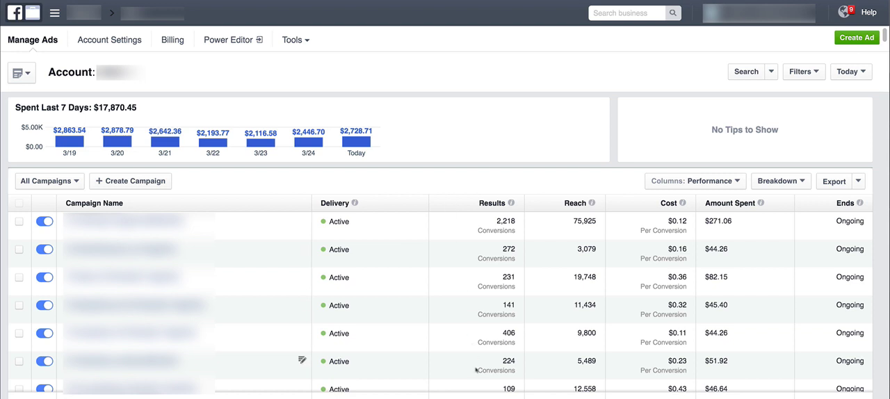
Step: Examine the results and the amount spent for the first two campaigns in the list
{"action": "mouse_move", "coordinate": [524, 231]}
{"action": "mouse_move", "coordinate": [681, 204]}
{"action": "left_click_drag", "start_coordinate": [709, 221], "coordinate": [727, 221]}
{"action": "left_click_drag", "start_coordinate": [709, 249], "coordinate": [727, 249]}
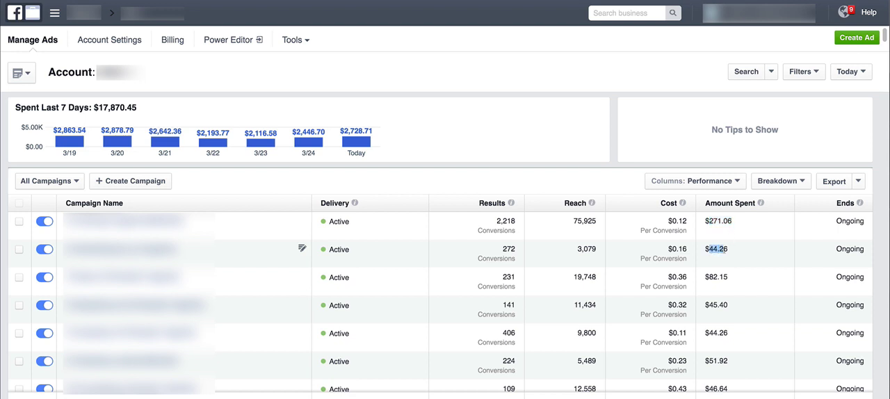
{"action": "left_click", "coordinate": [597, 179]}
Step: Customize the campaign table's columns, removing Ends, Schedule, Relevance Score, Cost and Results from the selection
{"action": "left_click", "coordinate": [707, 182]}
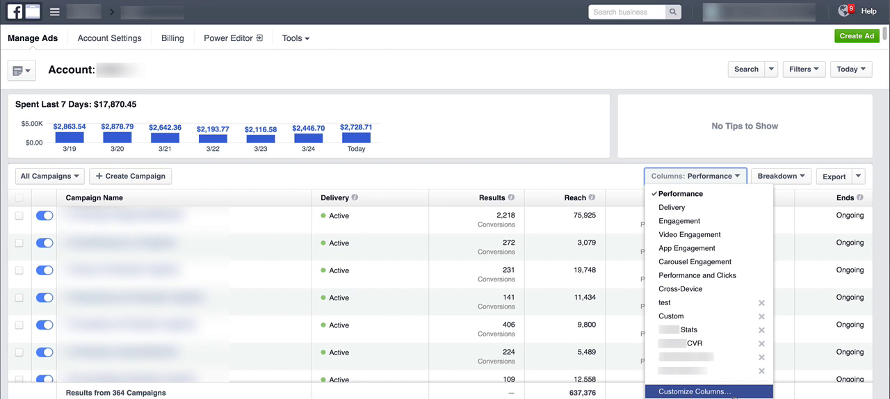
{"action": "left_click", "coordinate": [695, 391]}
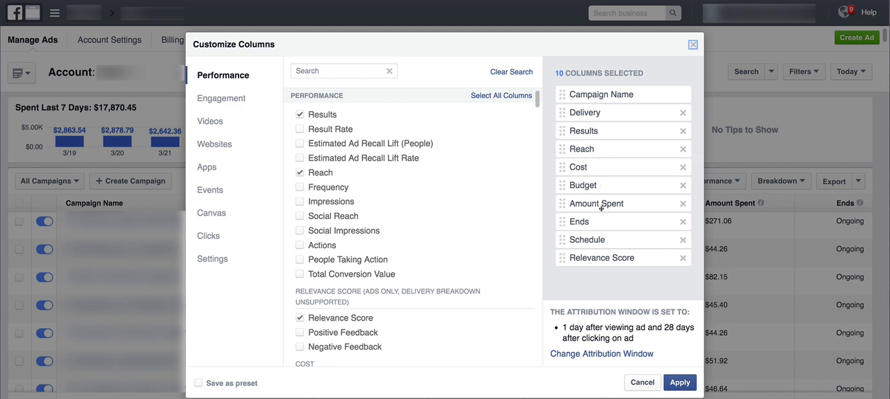
{"action": "left_click", "coordinate": [683, 221]}
{"action": "left_click", "coordinate": [683, 222]}
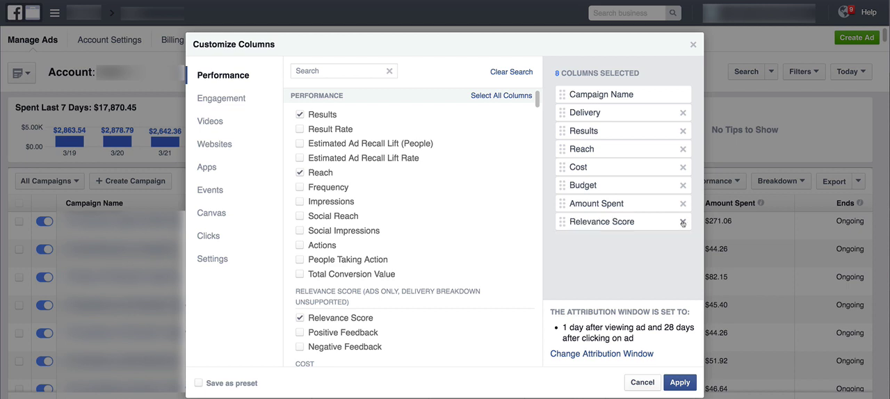
{"action": "left_click", "coordinate": [682, 222]}
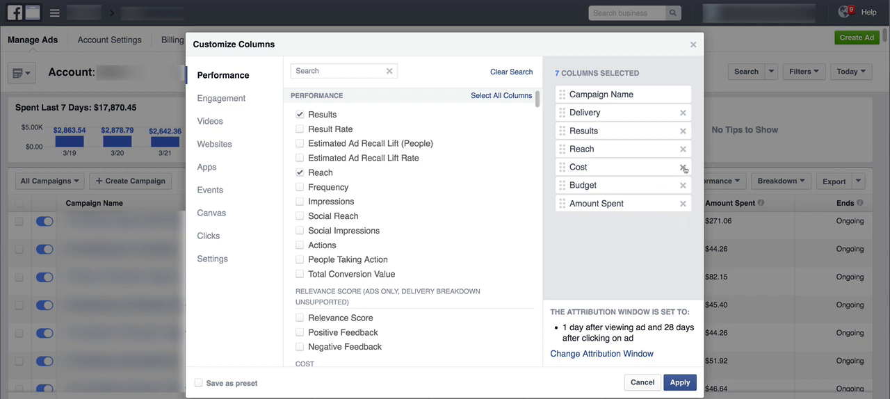
{"action": "left_click", "coordinate": [682, 168]}
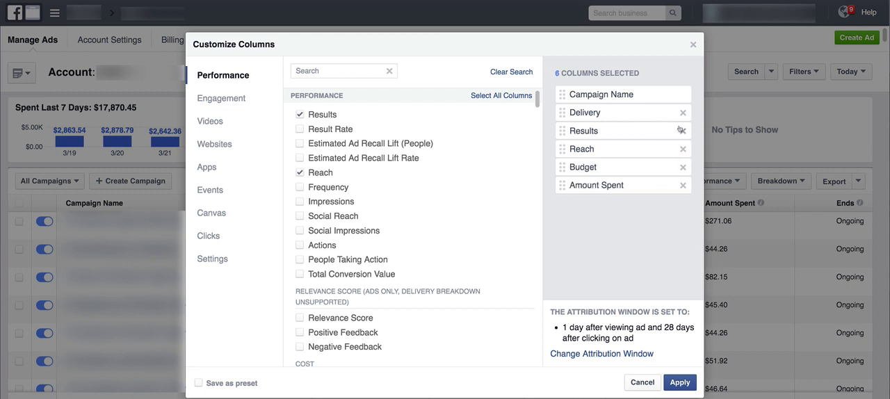
{"action": "left_click", "coordinate": [683, 131]}
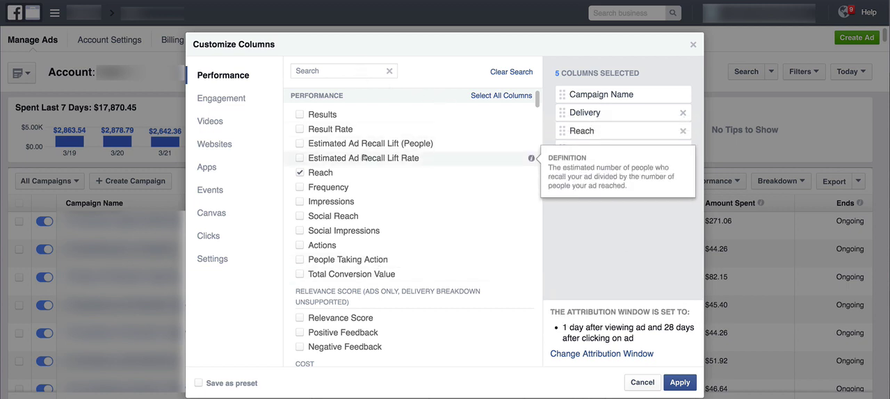
Step: Search the available columns for "facebook" and add the Facebook Pixel columns View Content, Add to Cart and Purchase
{"action": "scroll", "coordinate": [381, 156], "scroll_direction": "down", "scroll_amount": 10}
{"action": "scroll", "coordinate": [381, 155], "scroll_direction": "down", "scroll_amount": 15}
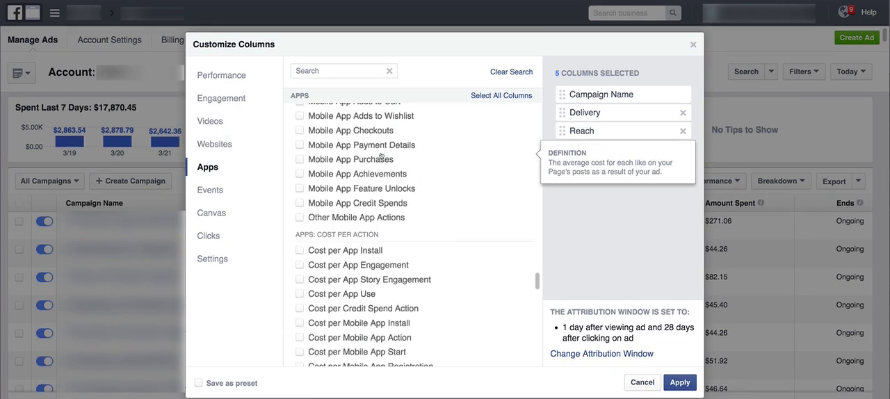
{"action": "scroll", "coordinate": [380, 156], "scroll_direction": "down", "scroll_amount": 10}
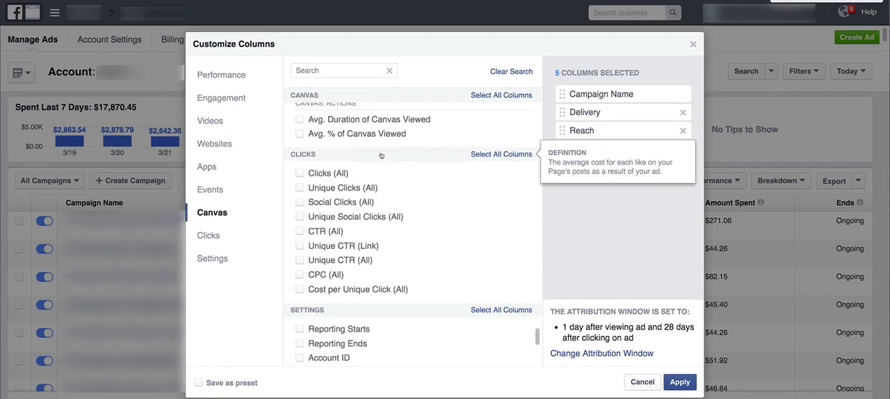
{"action": "scroll", "coordinate": [380, 155], "scroll_direction": "up", "scroll_amount": 15}
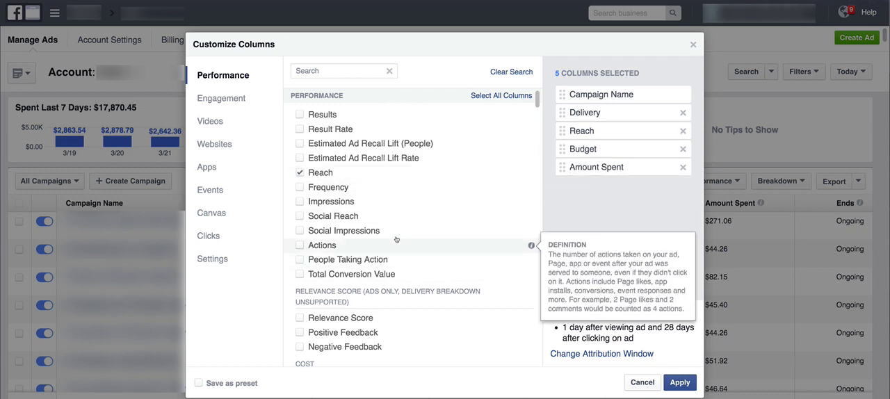
{"action": "left_click", "coordinate": [343, 70]}
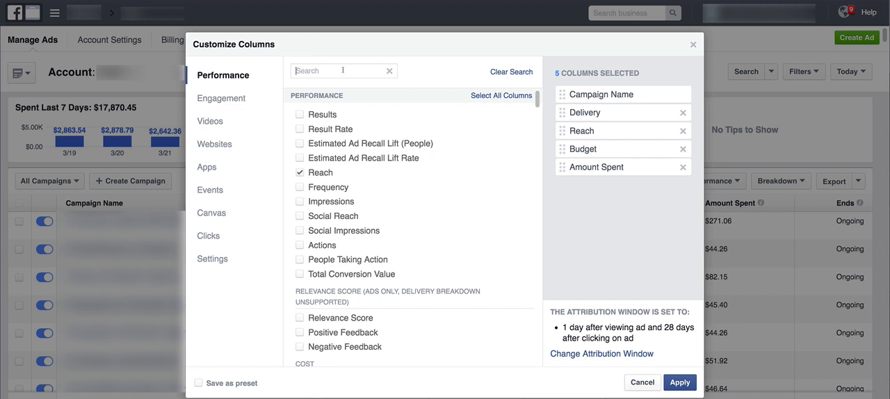
{"action": "type", "text": "facebook"}
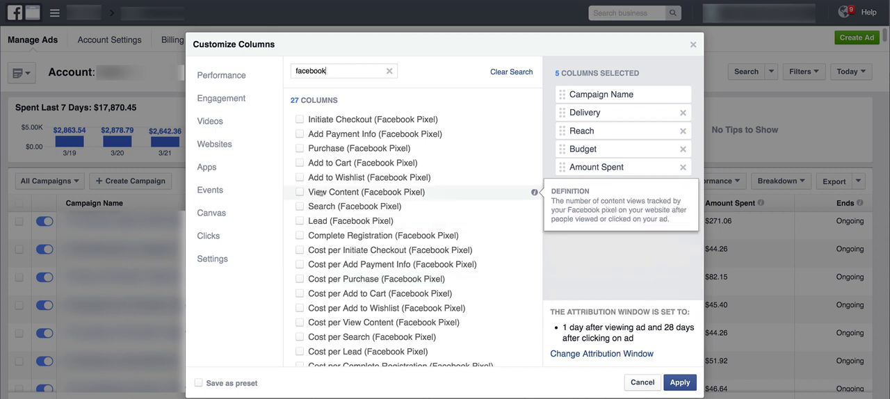
{"action": "left_click", "coordinate": [299, 192]}
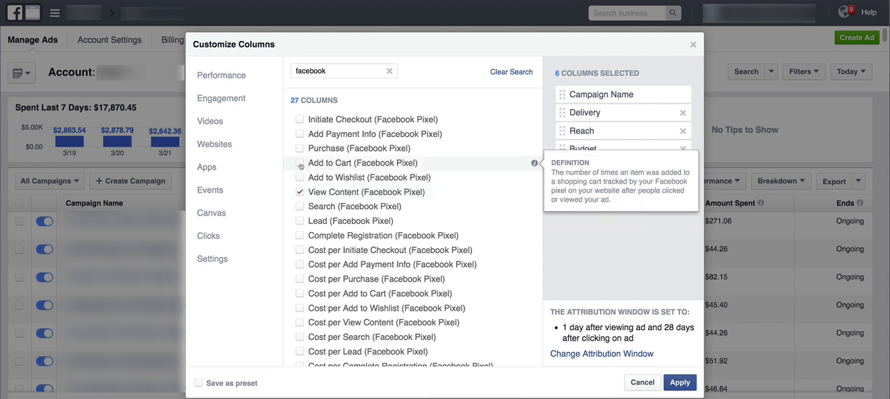
{"action": "left_click", "coordinate": [301, 164]}
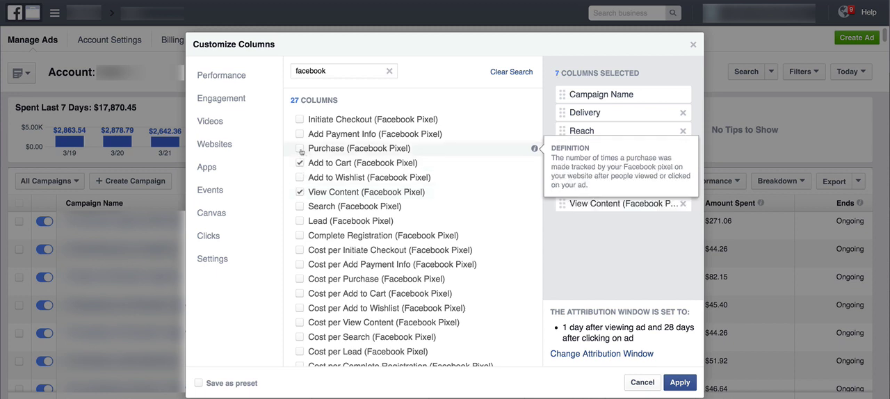
{"action": "left_click", "coordinate": [300, 149]}
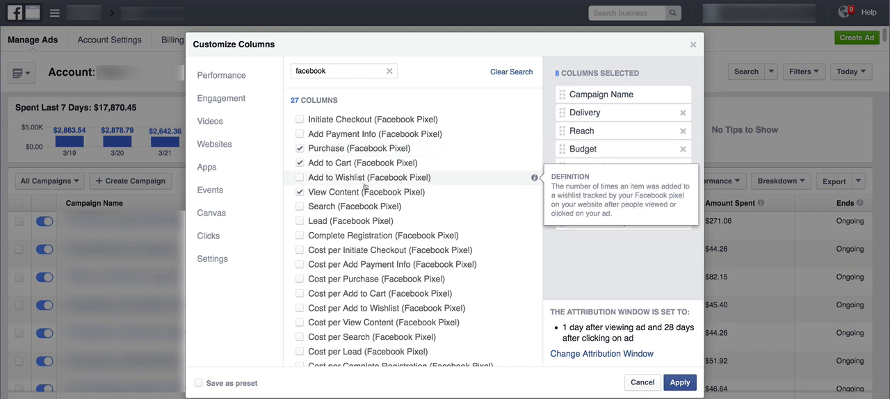
Step: Add the Cost per Purchase (Facebook Pixel) and Purchase Conversion Value (Facebook Pixel) columns
{"action": "scroll", "coordinate": [351, 236], "scroll_direction": "down", "scroll_amount": 3}
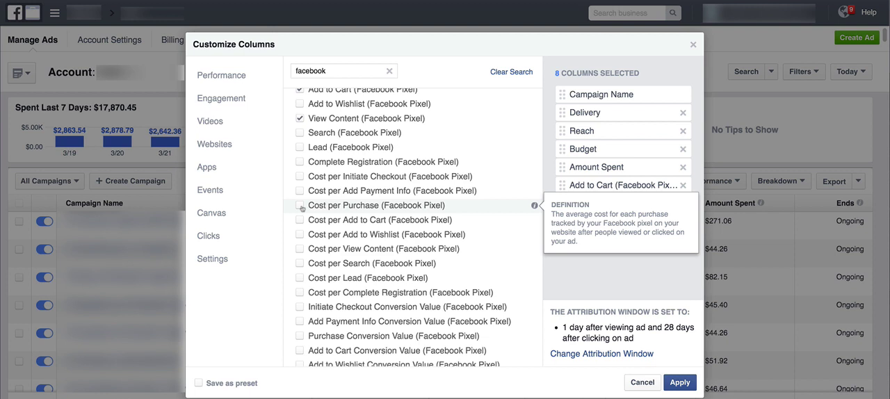
{"action": "left_click", "coordinate": [299, 206]}
{"action": "scroll", "coordinate": [363, 214], "scroll_direction": "down", "scroll_amount": 2}
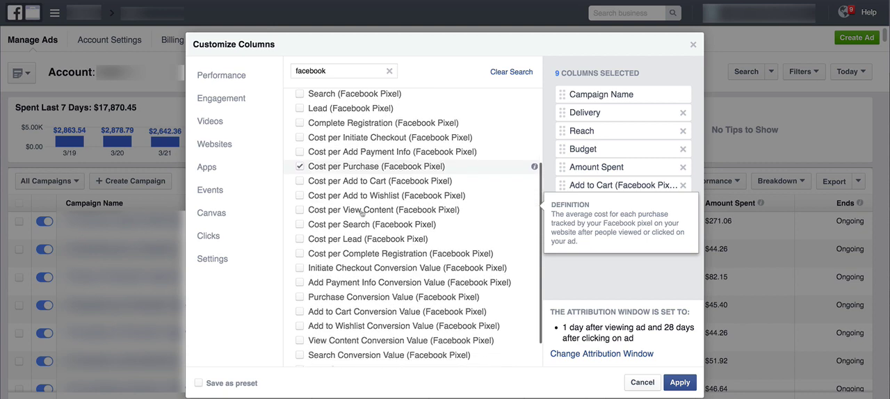
{"action": "scroll", "coordinate": [362, 214], "scroll_direction": "down", "scroll_amount": 1}
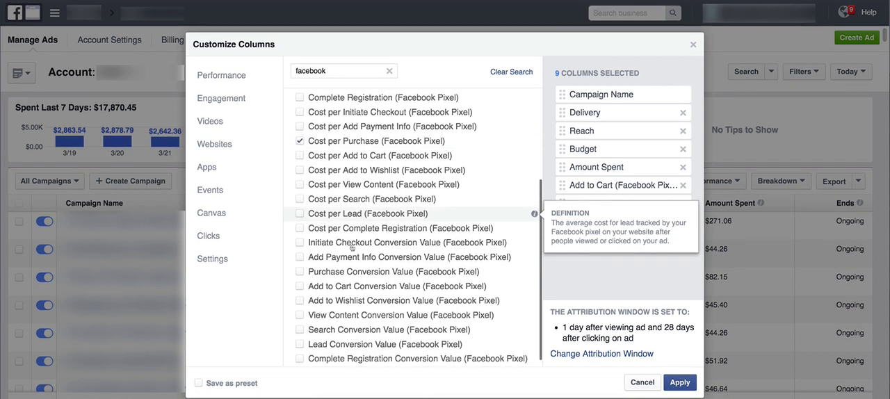
{"action": "left_click", "coordinate": [301, 273]}
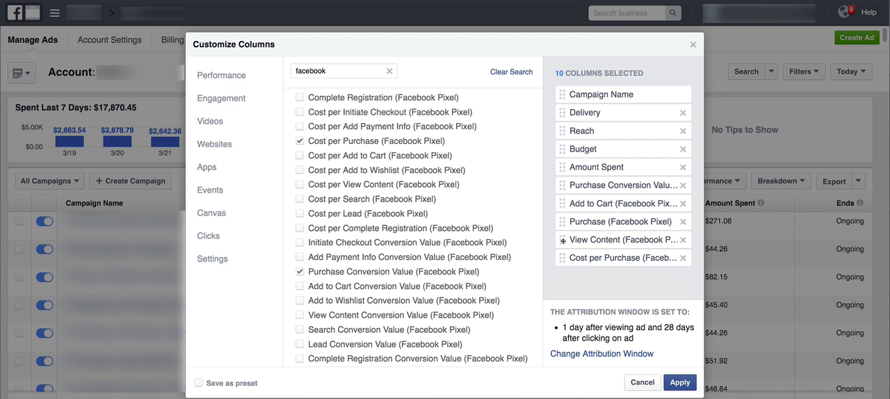
Step: Reorder the selected columns so View Content, Add to Cart, Purchase and Cost per Purchase follow Budget, ahead of Amount Spent
{"action": "left_click_drag", "start_coordinate": [562, 240], "coordinate": [565, 166]}
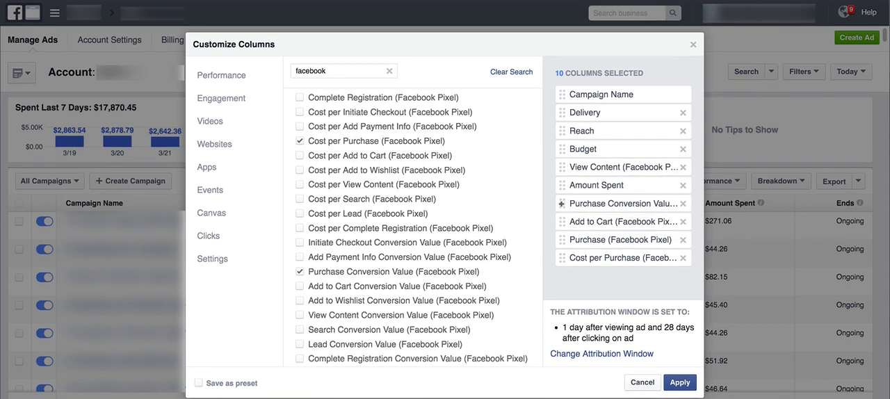
{"action": "left_click_drag", "start_coordinate": [562, 220], "coordinate": [562, 185]}
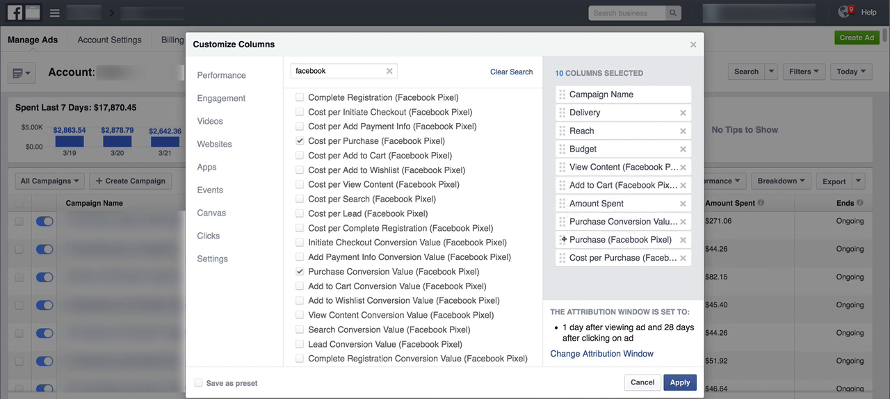
{"action": "left_click_drag", "start_coordinate": [563, 239], "coordinate": [563, 199]}
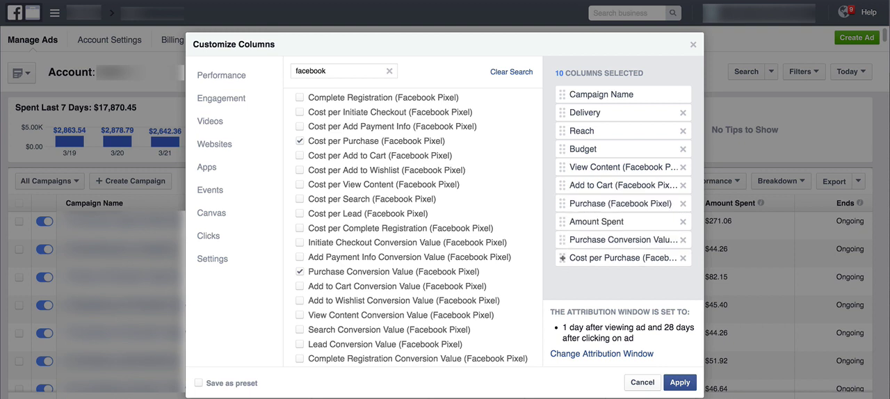
{"action": "left_click_drag", "start_coordinate": [561, 258], "coordinate": [563, 220]}
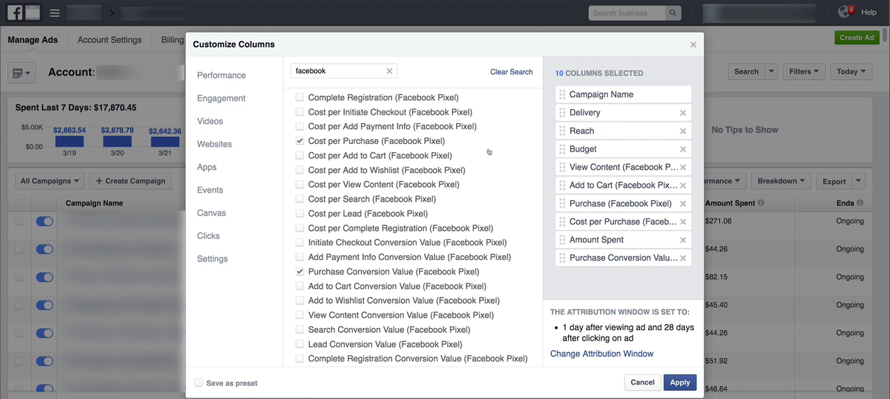
Step: Save the column selection as a preset named "DEMO COLUMNS" and apply it to the campaign table
{"action": "left_click", "coordinate": [199, 384]}
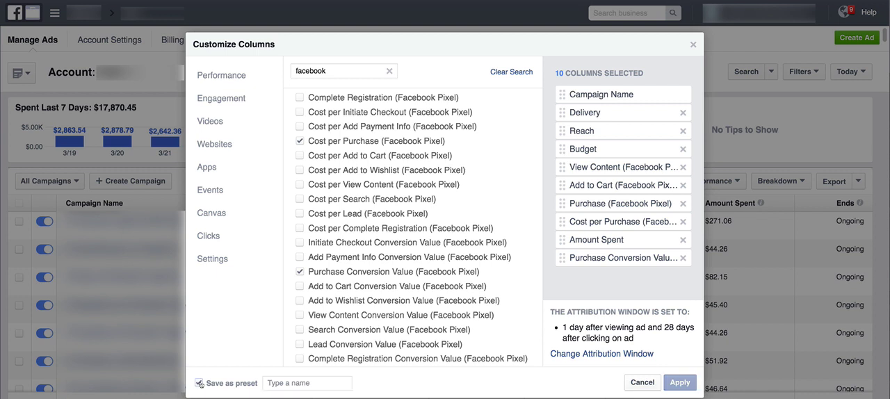
{"action": "left_click", "coordinate": [269, 383]}
{"action": "type", "text": "ESA DE"}
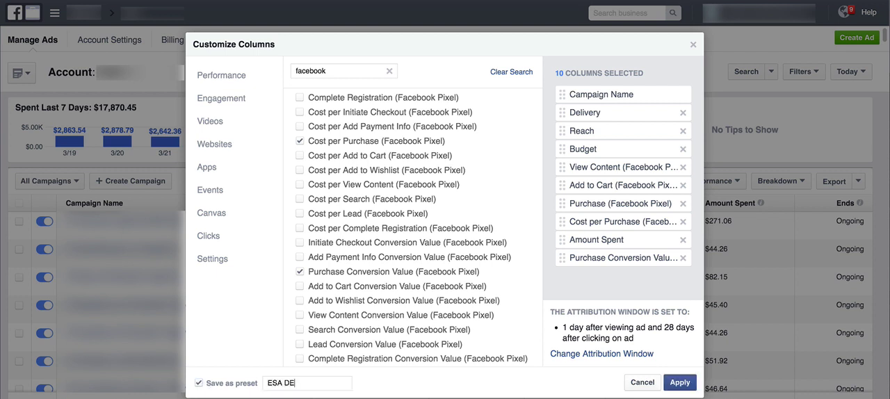
{"action": "type", "text": "MO COLUMNS"}
{"action": "left_click_drag", "start_coordinate": [285, 383], "coordinate": [268, 383]}
{"action": "key", "text": "BackSpace"}
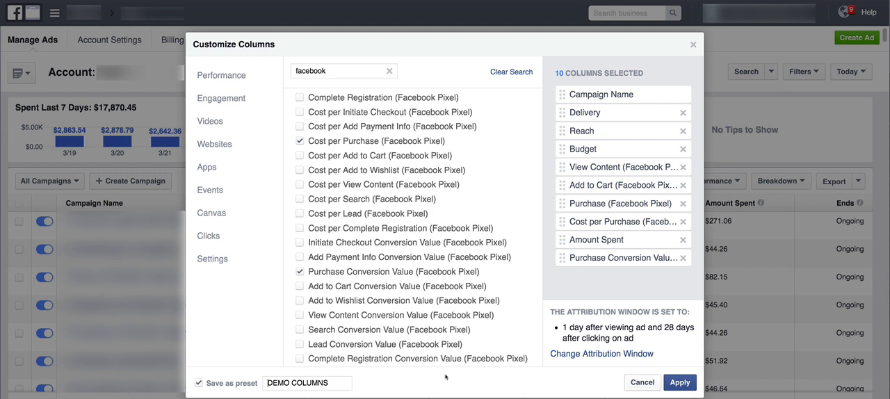
{"action": "left_click", "coordinate": [673, 382]}
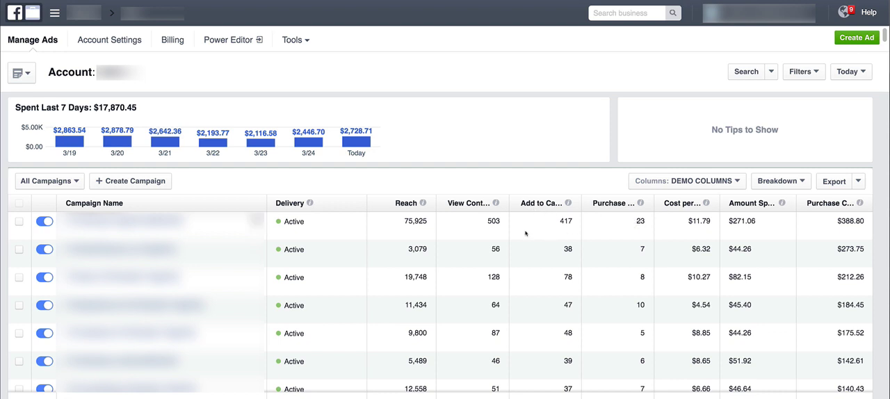
Step: Examine the campaigns' content views, add-to-carts, purchases, cost per purchase, amount spent and purchase conversion value
{"action": "left_click_drag", "start_coordinate": [486, 220], "coordinate": [502, 219]}
{"action": "left_click_drag", "start_coordinate": [559, 220], "coordinate": [572, 220]}
{"action": "left_click_drag", "start_coordinate": [635, 220], "coordinate": [645, 220]}
{"action": "left_click_drag", "start_coordinate": [730, 220], "coordinate": [746, 220]}
{"action": "left_click_drag", "start_coordinate": [837, 221], "coordinate": [864, 221]}
{"action": "left_click_drag", "start_coordinate": [691, 221], "coordinate": [711, 221]}
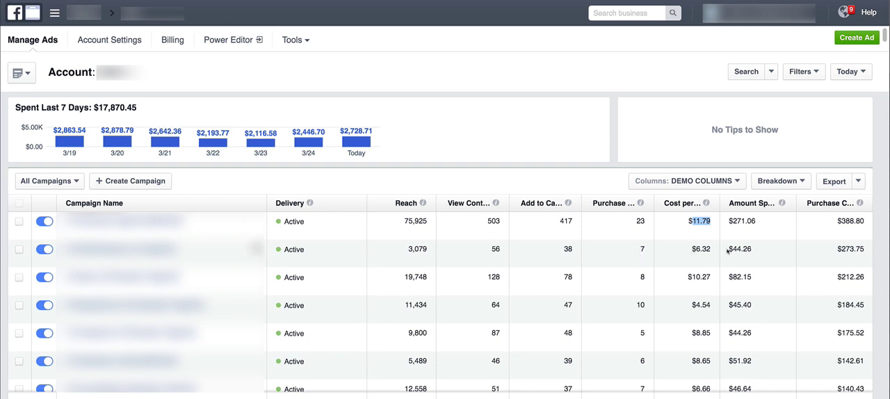
{"action": "left_click_drag", "start_coordinate": [728, 248], "coordinate": [756, 248]}
{"action": "left_click_drag", "start_coordinate": [838, 248], "coordinate": [860, 248]}
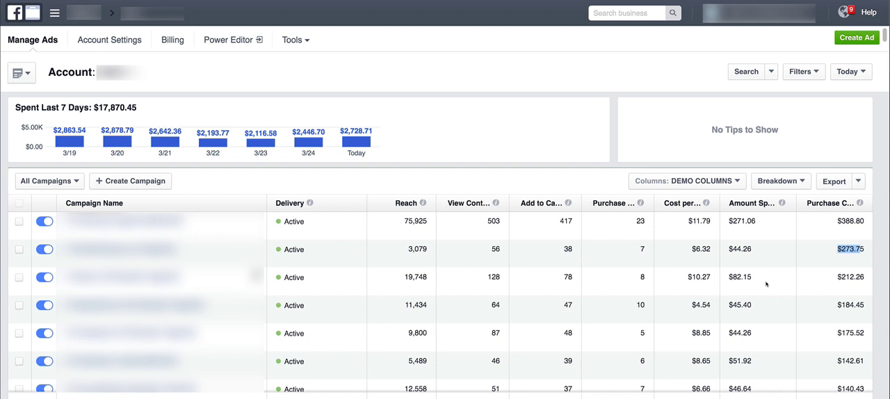
{"action": "scroll", "coordinate": [723, 260], "scroll_direction": "down", "scroll_amount": 5}
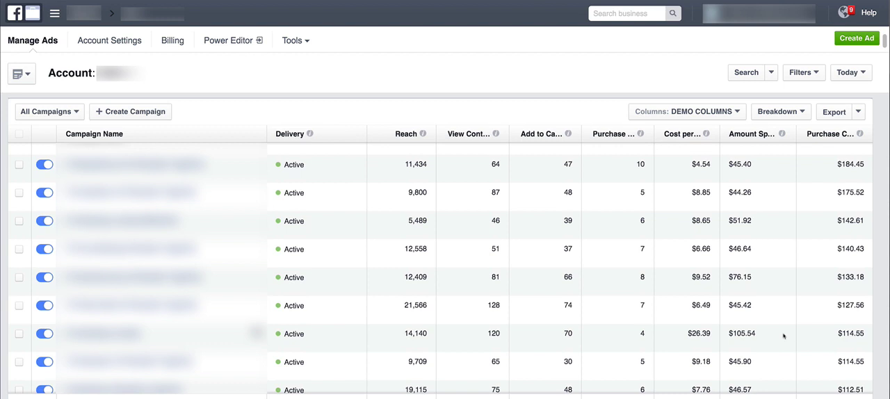
{"action": "scroll", "coordinate": [784, 335], "scroll_direction": "up", "scroll_amount": 1}
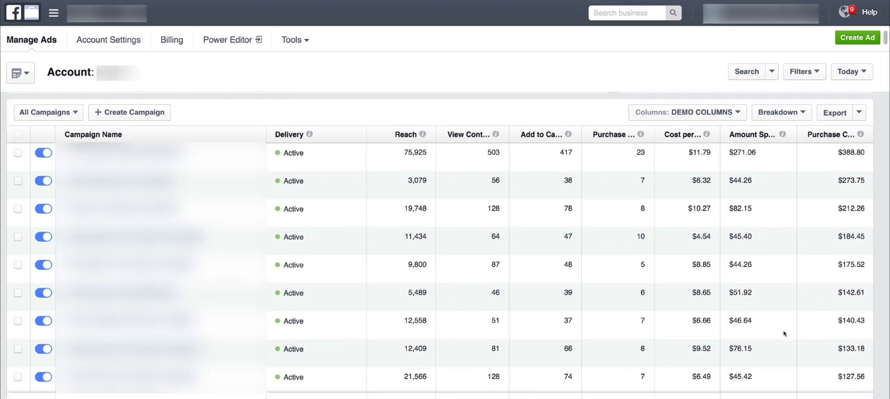